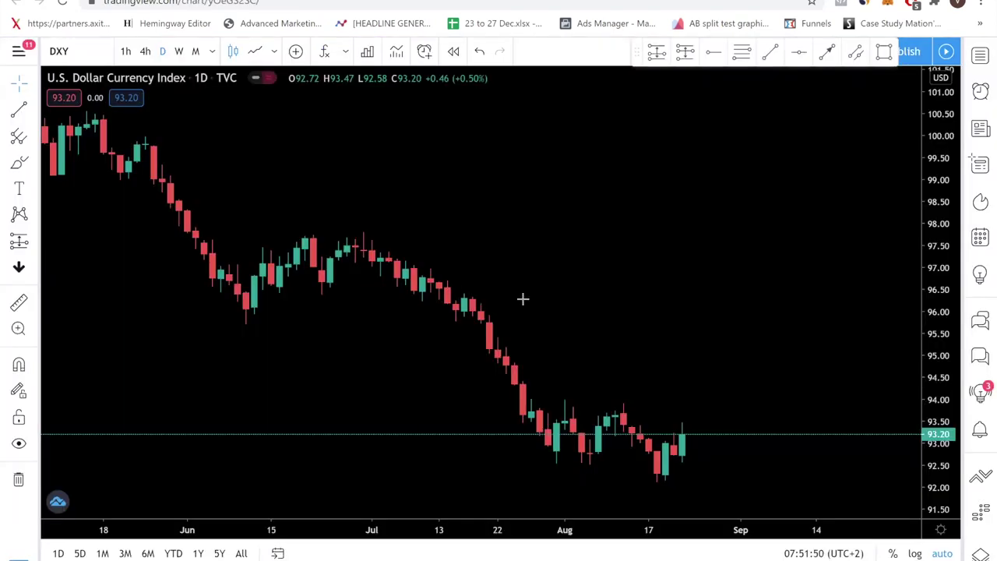
Move past the DXY breakdown slide to the TradingView DXY daily chart
{"action": "scroll", "coordinate": [616, 289], "scroll_direction": "down", "scroll_amount": 3}
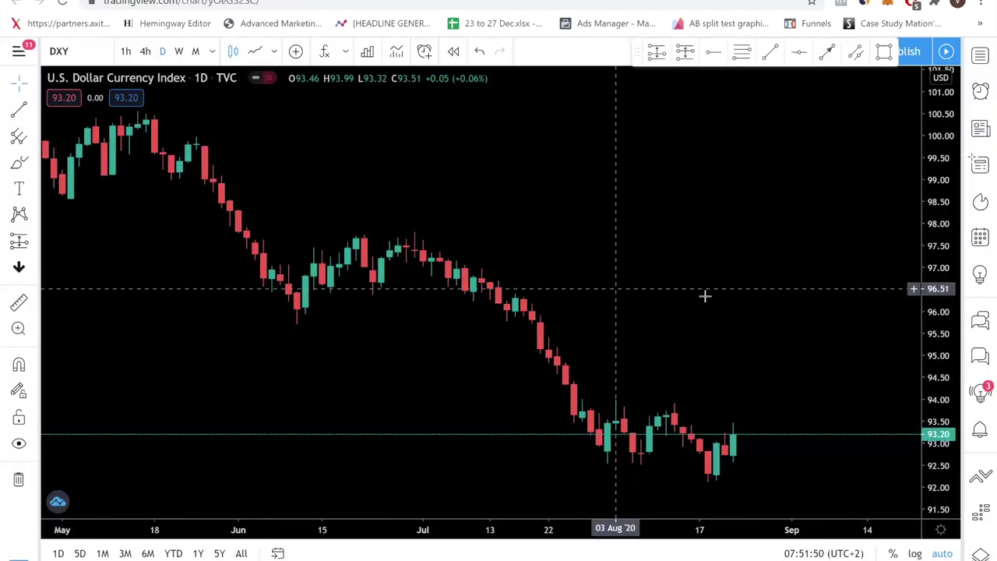
Pan the DXY chart to recent bars and stretch the price axis so candles sit mid-chart
{"action": "scroll", "coordinate": [529, 296], "scroll_direction": "up", "scroll_amount": 5}
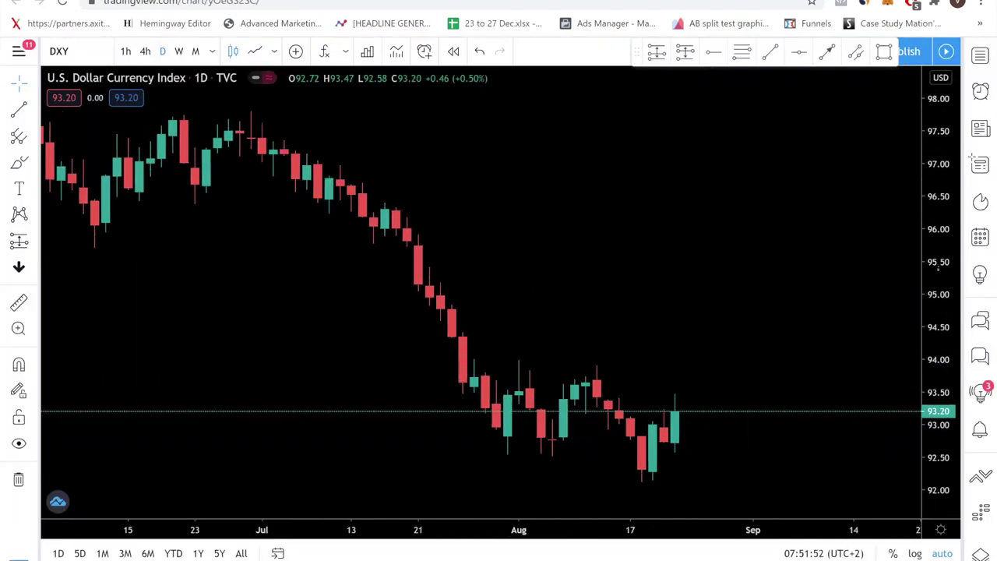
{"action": "left_click_drag", "start_coordinate": [665, 312], "coordinate": [631, 264]}
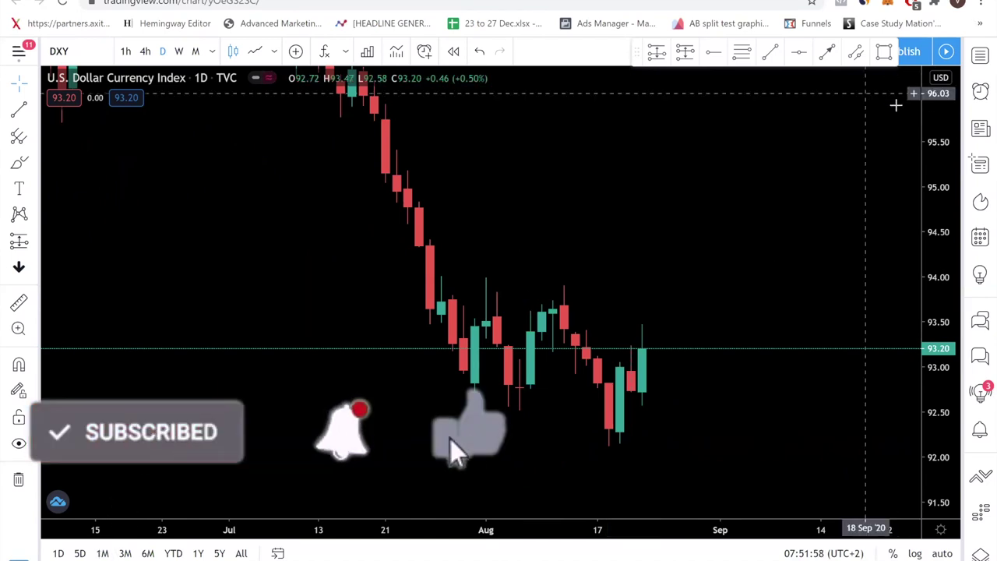
{"action": "left_click_drag", "start_coordinate": [934, 200], "coordinate": [790, 456]}
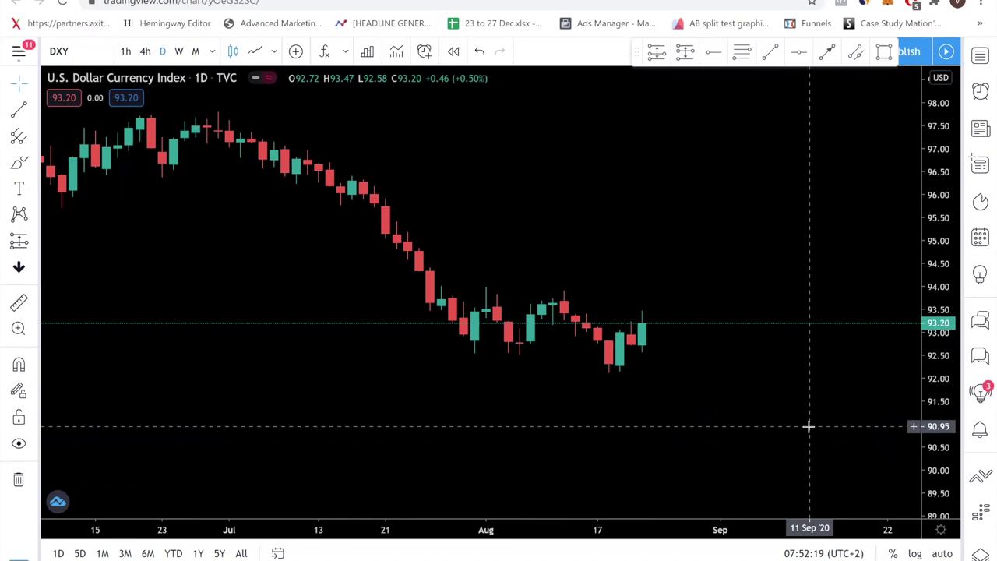
Place a horizontal support ray at 92.71 on the DXY chart
{"action": "left_click", "coordinate": [713, 52]}
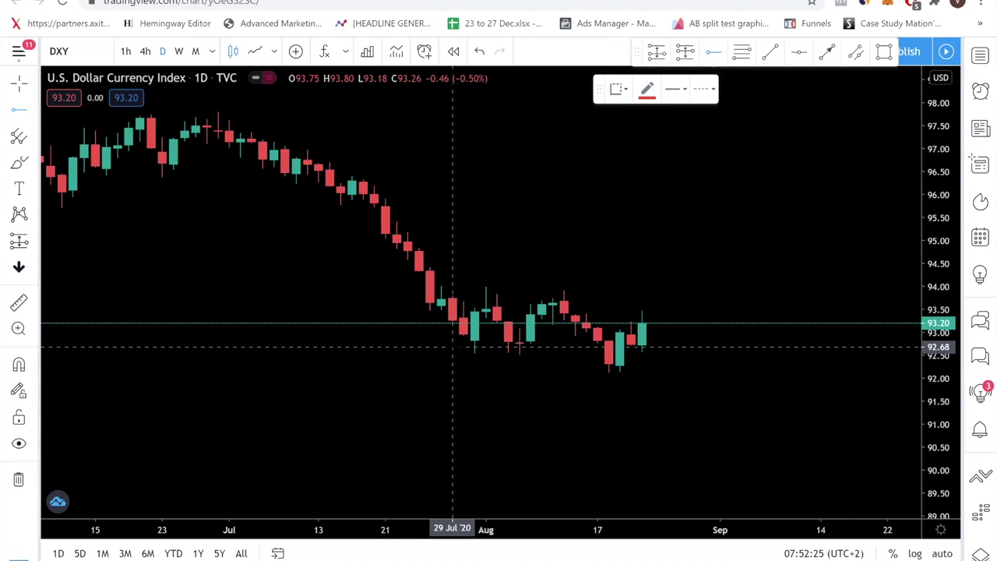
{"action": "left_click", "coordinate": [446, 346]}
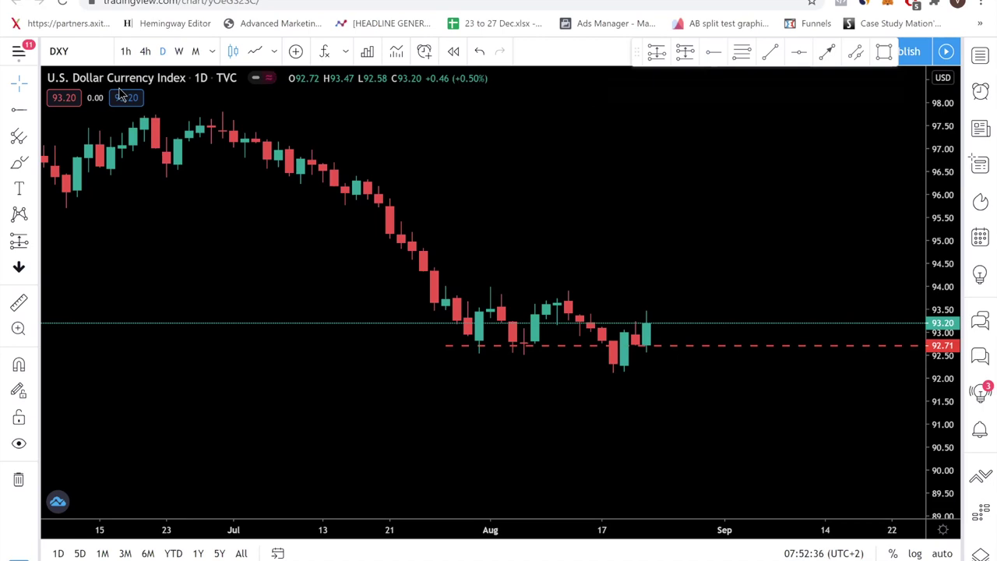
{"action": "left_click_drag", "start_coordinate": [728, 187], "coordinate": [688, 176]}
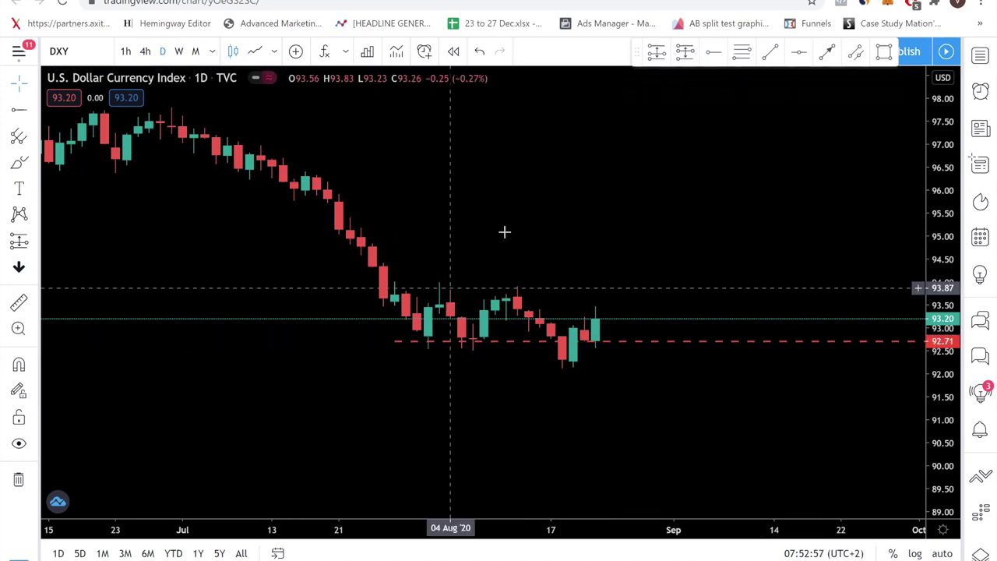
Add a horizontal resistance ray at 93.77 and recenter the DXY candles
{"action": "left_click", "coordinate": [708, 59]}
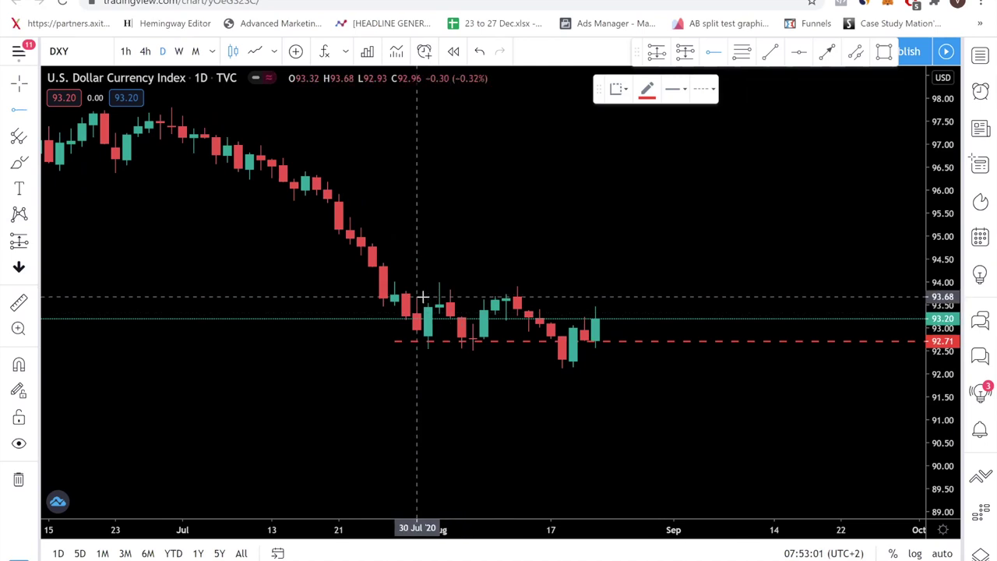
{"action": "left_click", "coordinate": [411, 293]}
{"action": "left_click", "coordinate": [397, 305]}
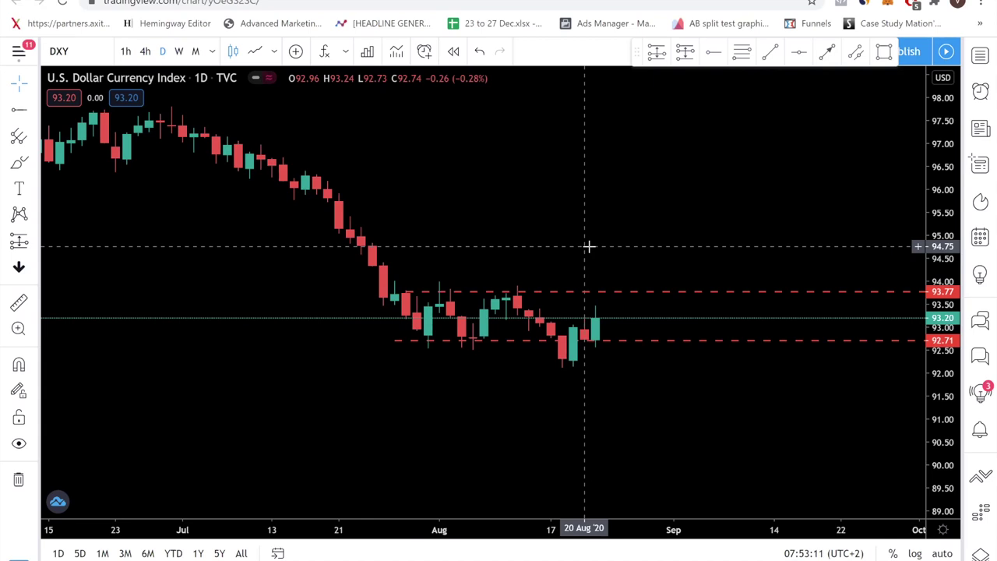
{"action": "scroll", "coordinate": [473, 423], "scroll_direction": "up", "scroll_amount": 2}
{"action": "left_click_drag", "start_coordinate": [501, 434], "coordinate": [529, 412]}
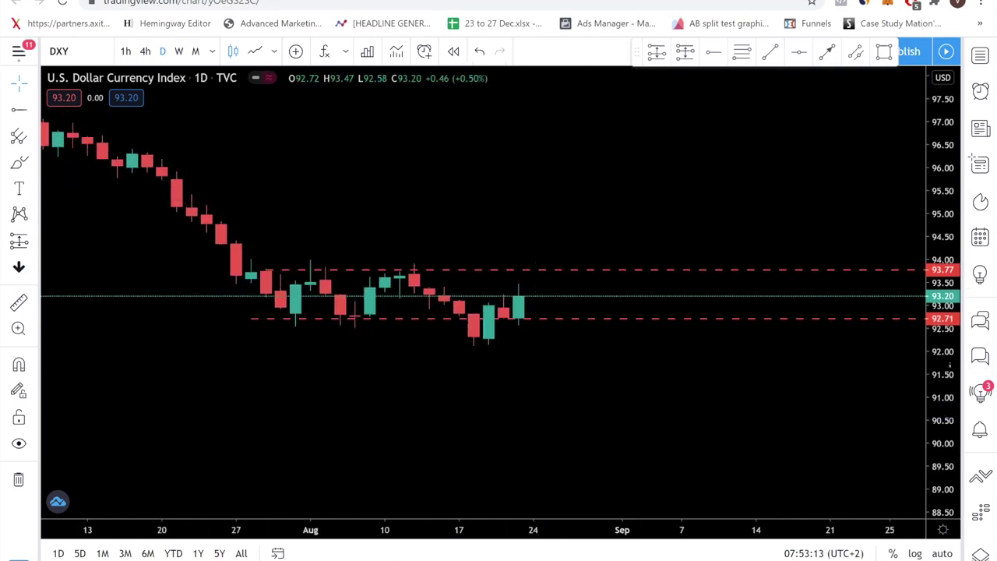
{"action": "left_click_drag", "start_coordinate": [949, 362], "coordinate": [885, 236]}
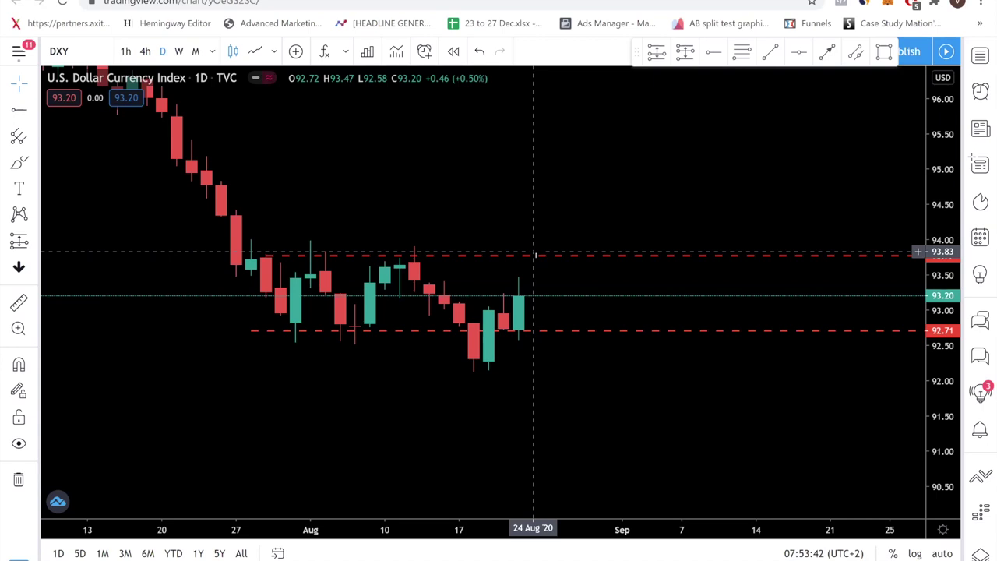
{"action": "scroll", "coordinate": [283, 202], "scroll_direction": "down", "scroll_amount": 3}
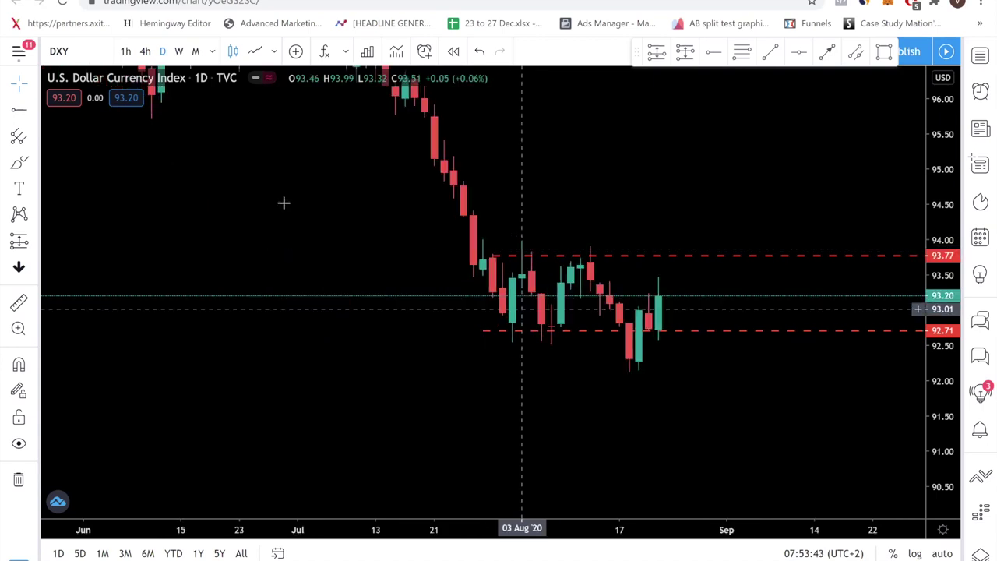
{"action": "left_click_drag", "start_coordinate": [667, 253], "coordinate": [530, 326]}
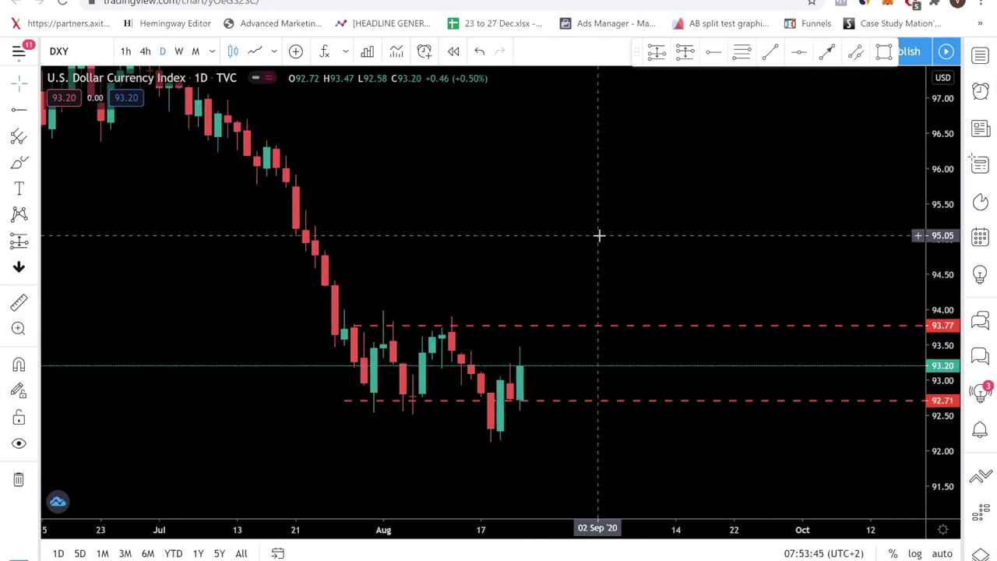
Load the EURUSD daily chart from symbol search and frame the recent months
{"action": "type", "text": "dx"}
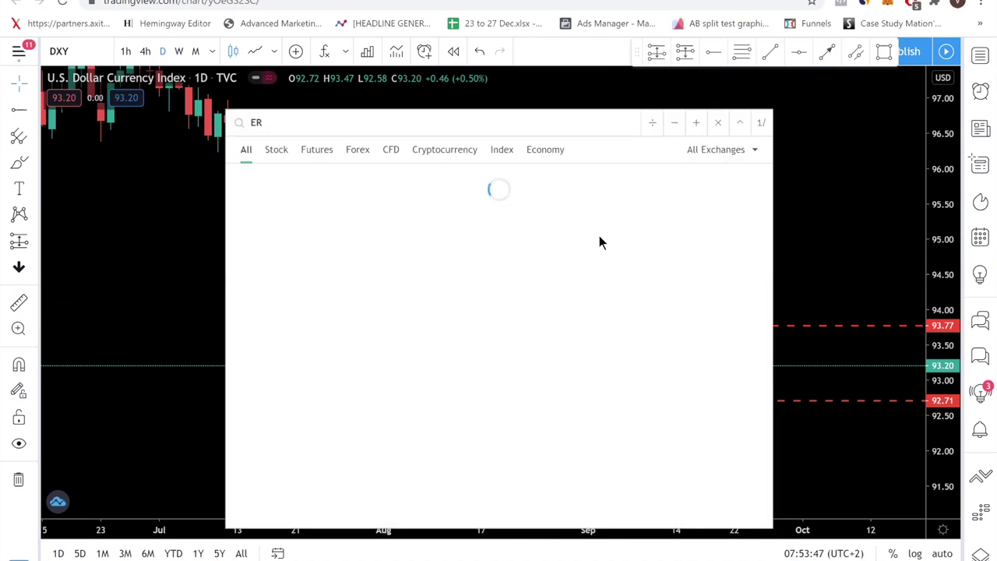
{"action": "key", "text": "Return"}
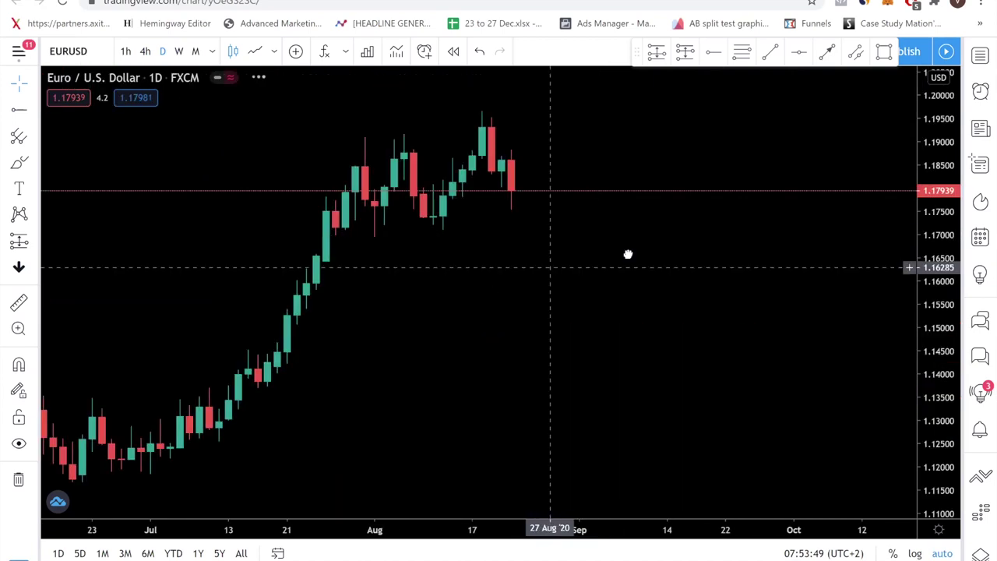
{"action": "left_click_drag", "start_coordinate": [628, 254], "coordinate": [786, 305]}
{"action": "scroll", "coordinate": [615, 436], "scroll_direction": "down", "scroll_amount": 2}
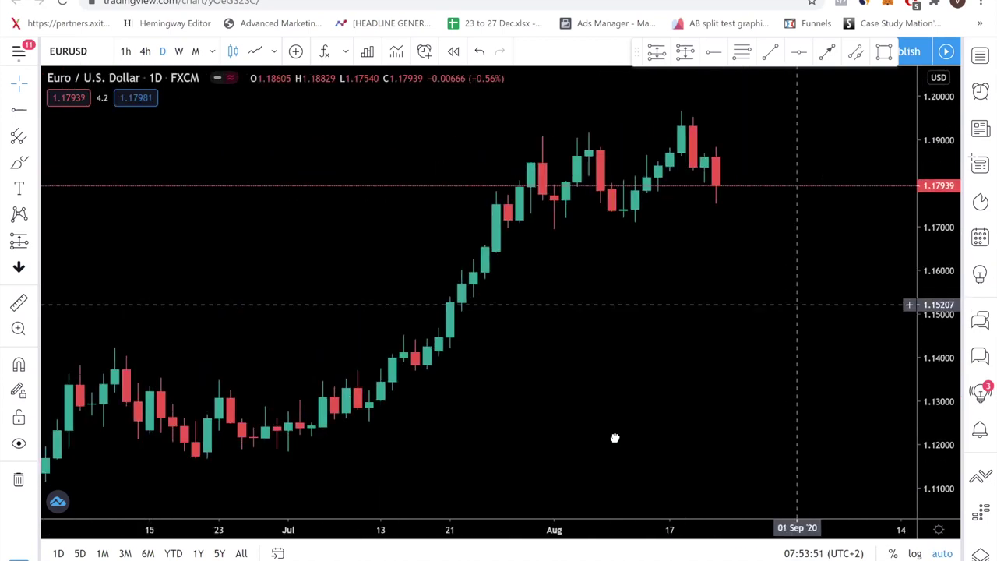
{"action": "left_click_drag", "start_coordinate": [614, 436], "coordinate": [439, 427]}
Draw horizontal levels at 1.18736 (resistance) and 1.17109 (support) on EURUSD
{"action": "left_click", "coordinate": [17, 113]}
{"action": "left_click", "coordinate": [388, 154]}
{"action": "left_click", "coordinate": [642, 186]}
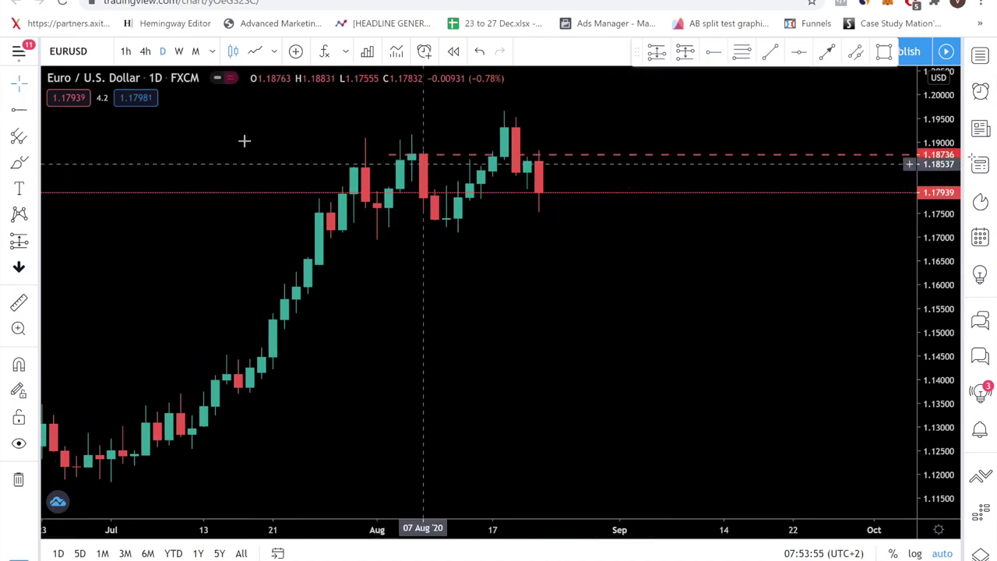
{"action": "left_click", "coordinate": [18, 109]}
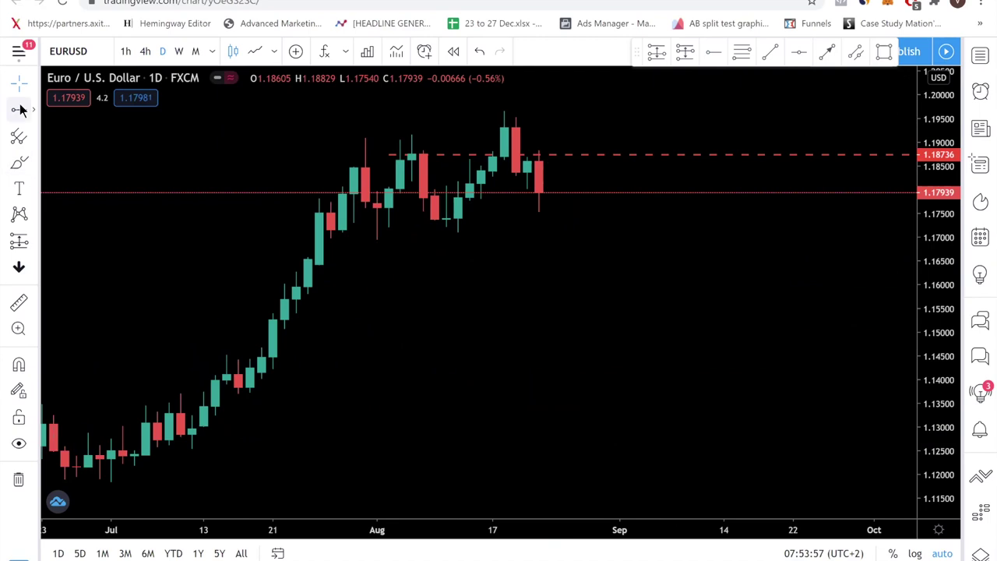
{"action": "left_click", "coordinate": [322, 177]}
{"action": "left_click", "coordinate": [343, 226]}
{"action": "left_click", "coordinate": [459, 292]}
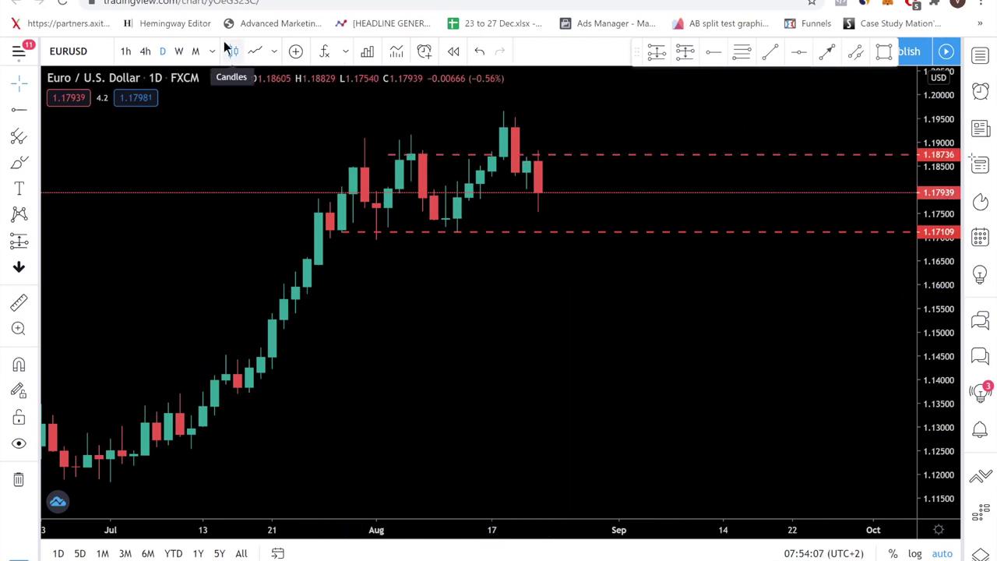
On a line chart, raise the top level to 1.18780 and add a level at 1.18555
{"action": "left_click", "coordinate": [255, 51]}
{"action": "left_click_drag", "start_coordinate": [390, 141], "coordinate": [381, 138]}
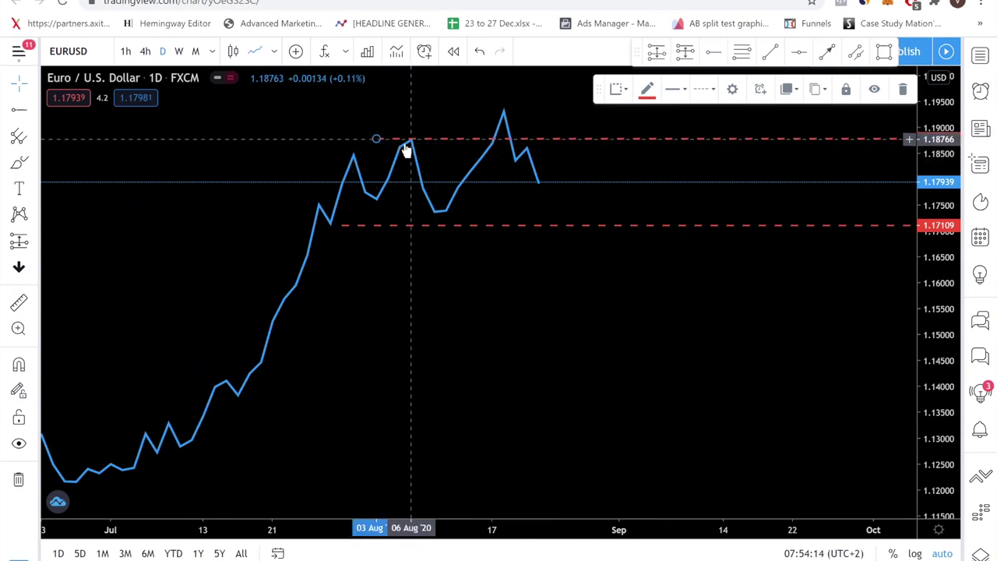
{"action": "left_click", "coordinate": [19, 109]}
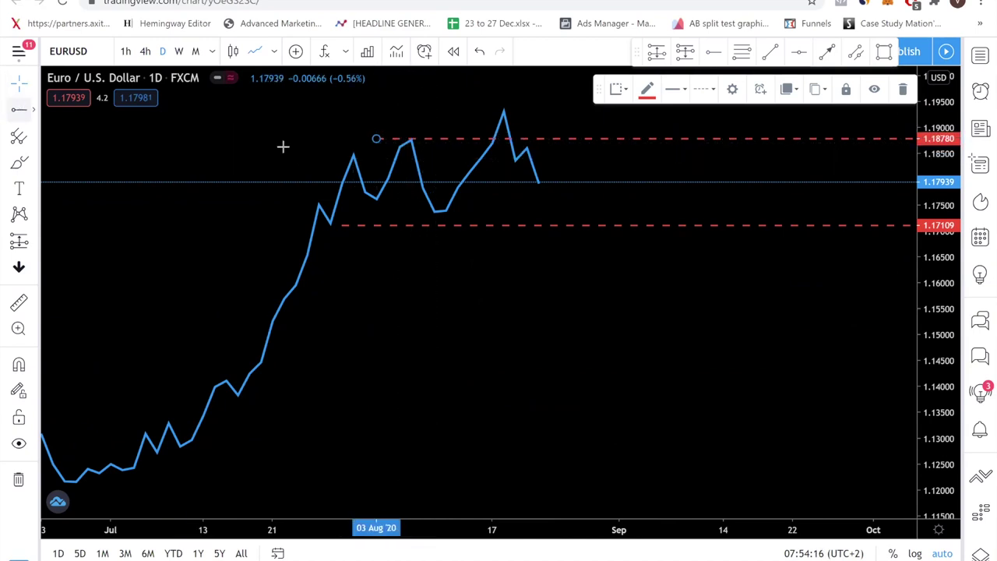
{"action": "left_click", "coordinate": [356, 150]}
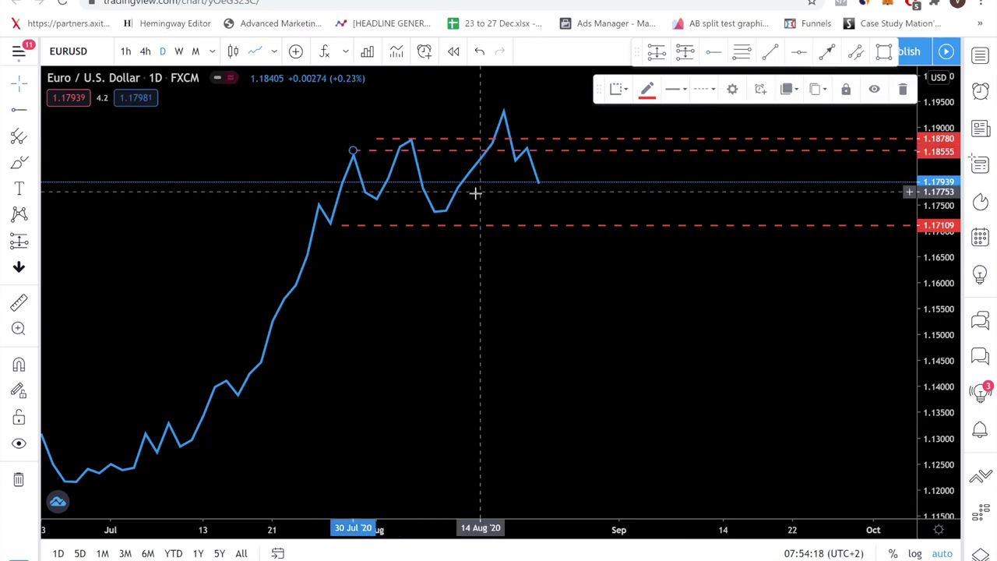
Adjust the lower support level to 1.17105 and return to candlesticks
{"action": "left_click", "coordinate": [331, 225]}
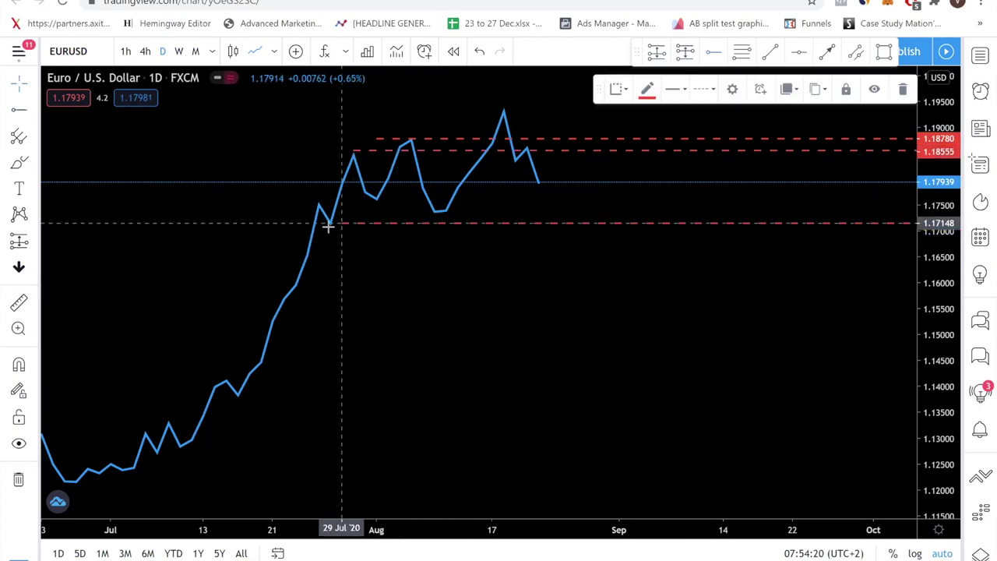
{"action": "left_click", "coordinate": [374, 260]}
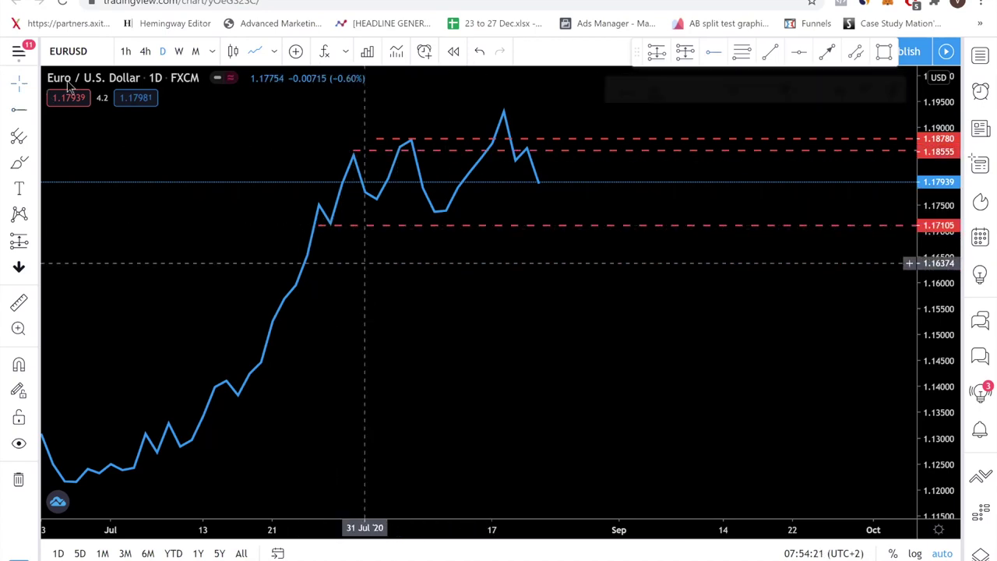
{"action": "left_click", "coordinate": [235, 51]}
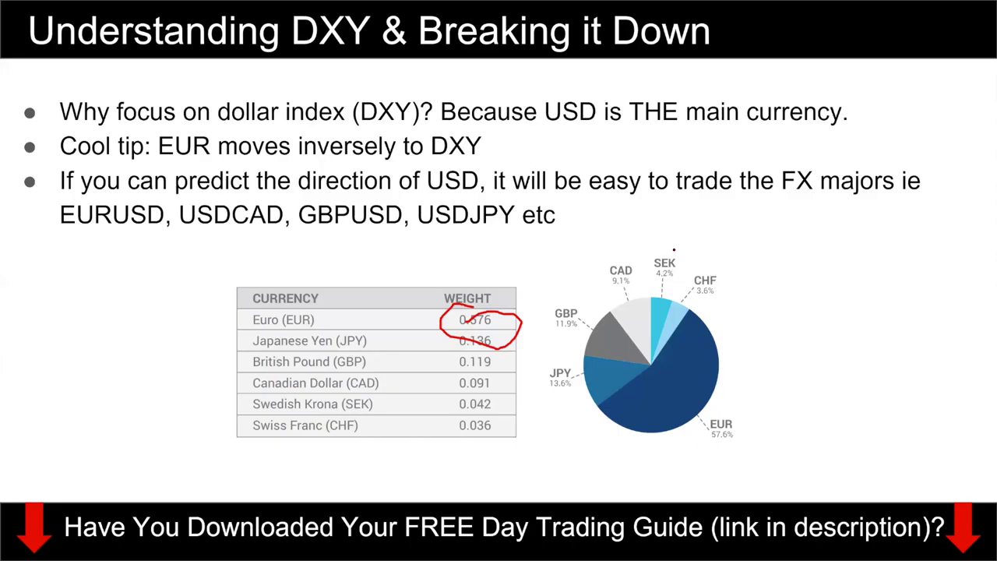
Advance the slideshow to the Recap slide
{"action": "key", "text": "Right"}
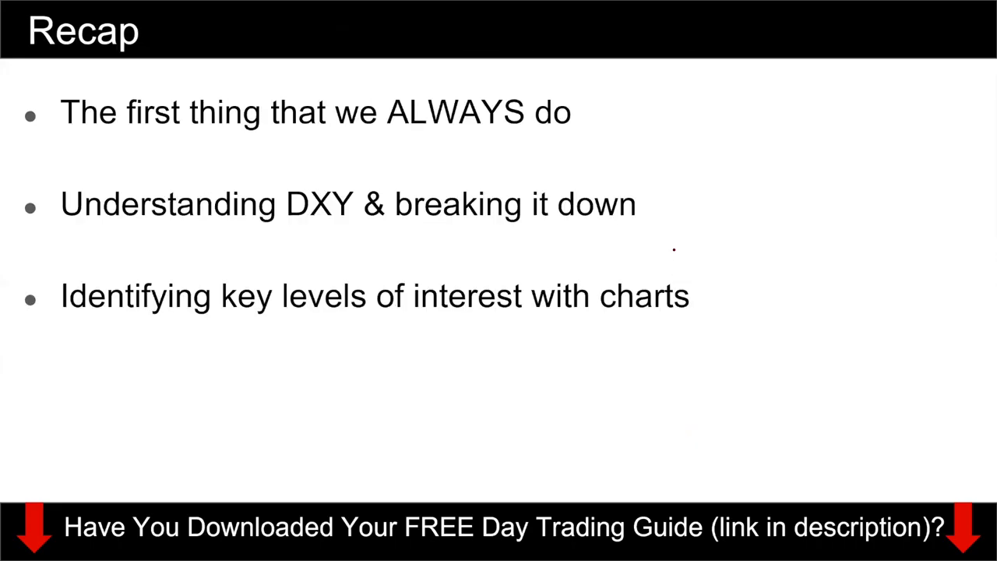